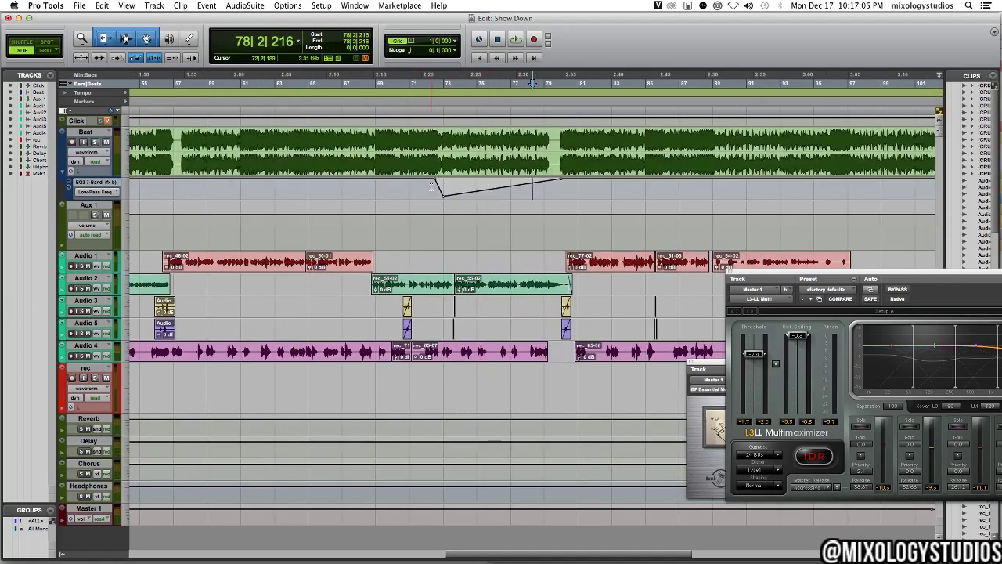
- Play back the song around the Beat track's low-pass filter automation, from about bar 72 to the drop at bar 80
drag(430, 187, 581, 185)
key(r)
key(r)
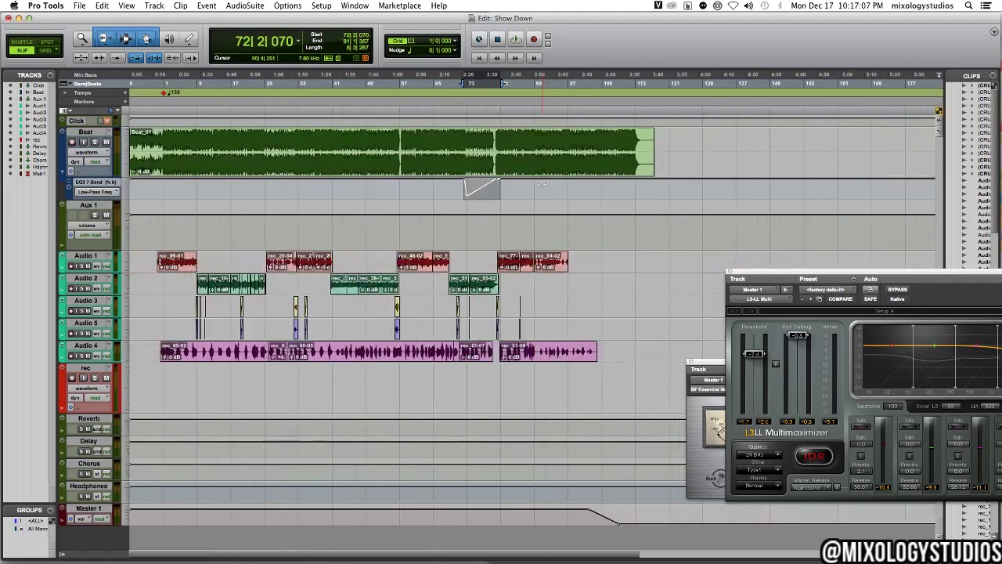
key(space)
key(t)
key(t)
key(t)
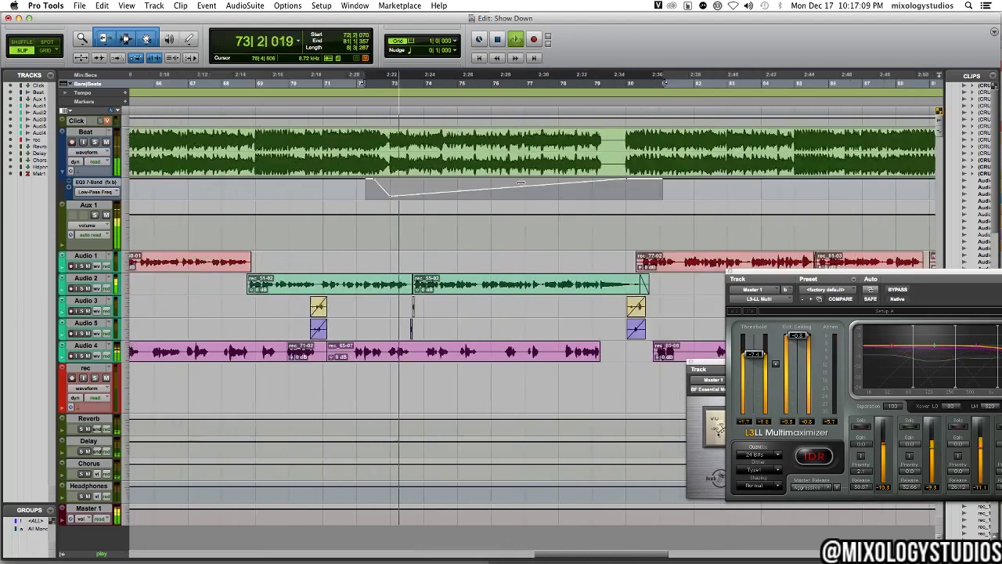
key(r)
key(r)
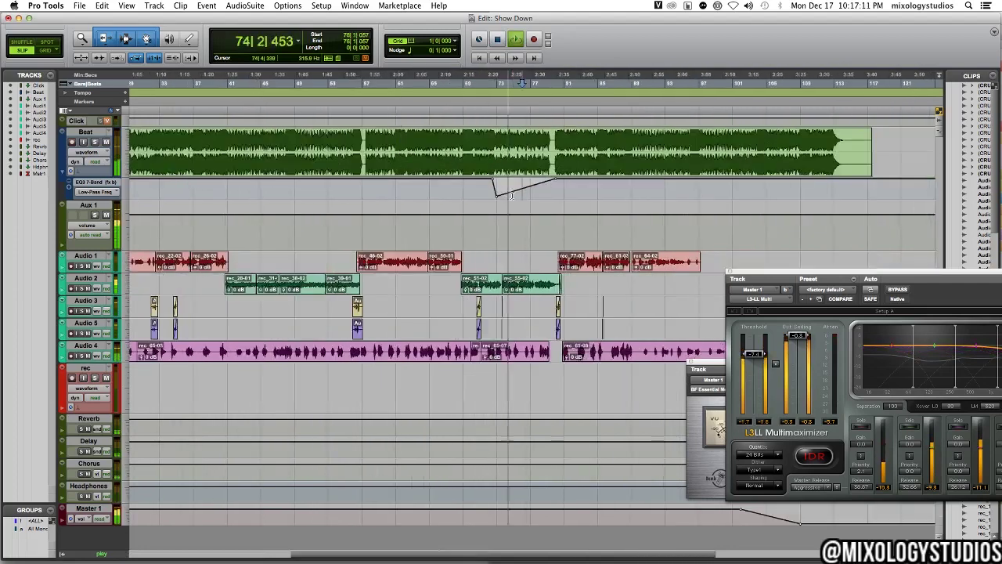
key(t)
key(t)
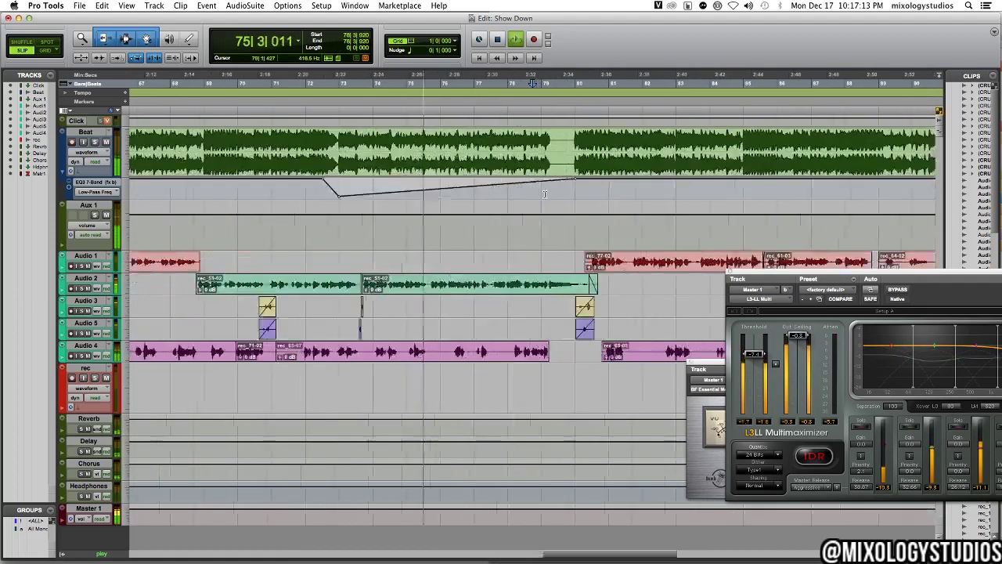
key(r)
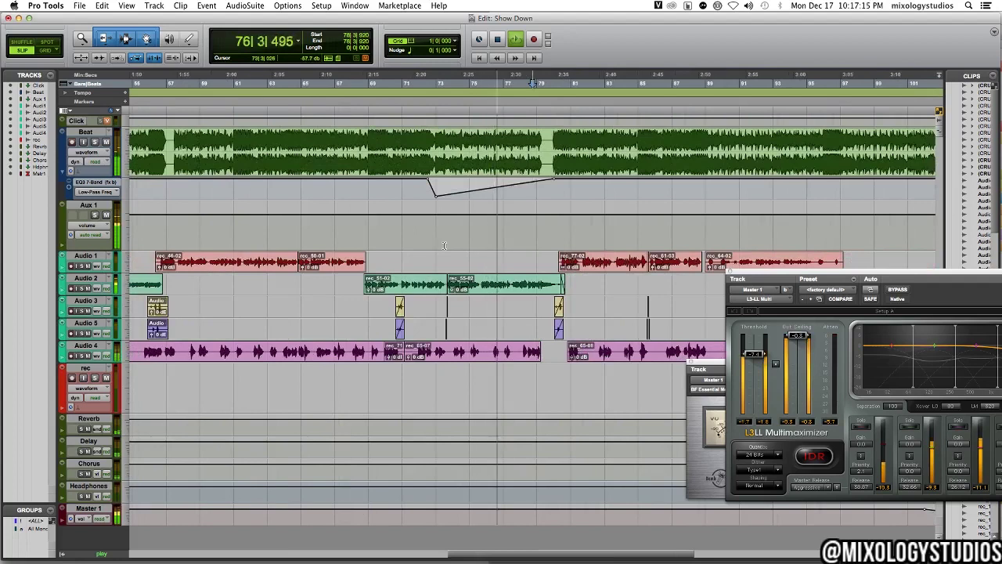
key(r)
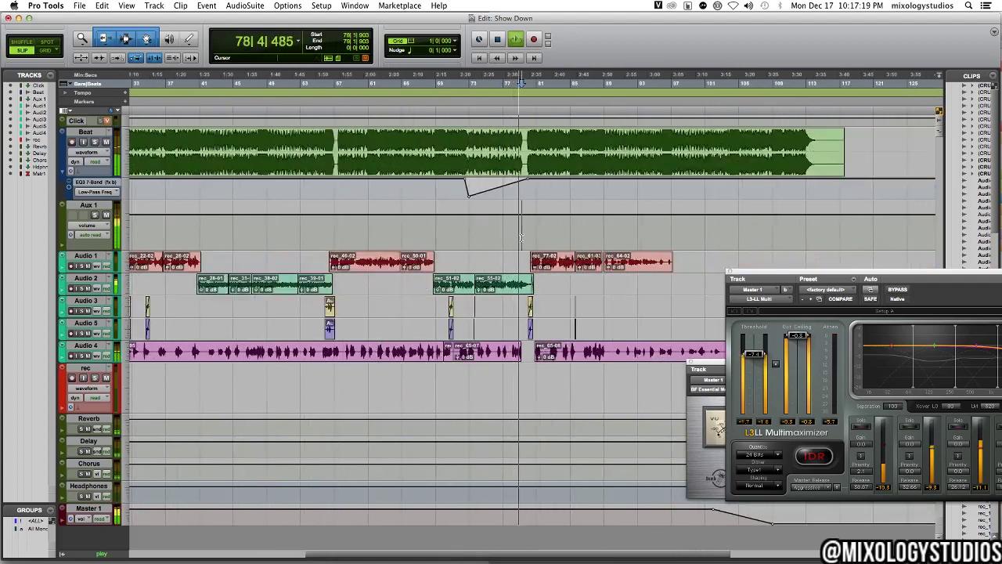
key(t)
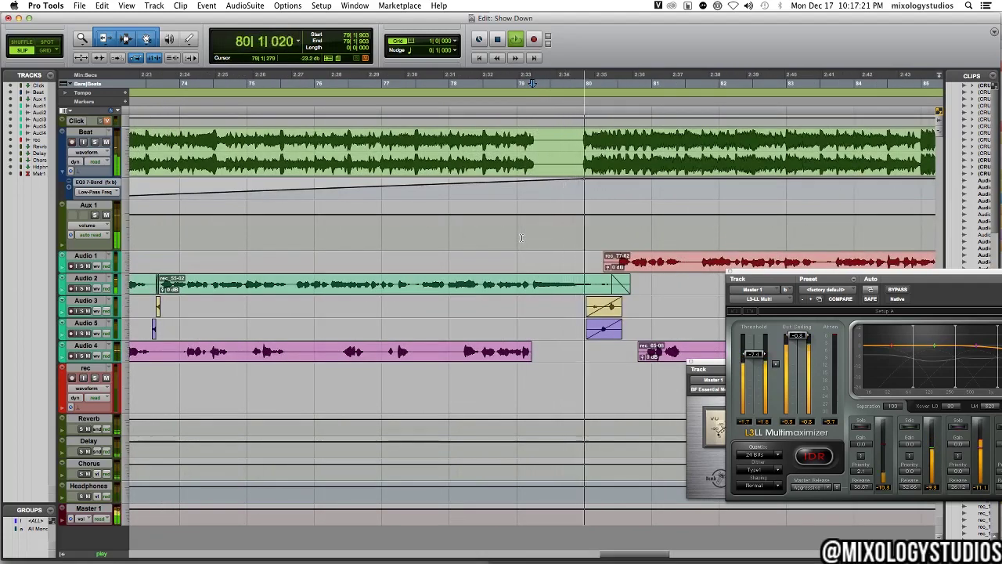
key(r)
key(r)
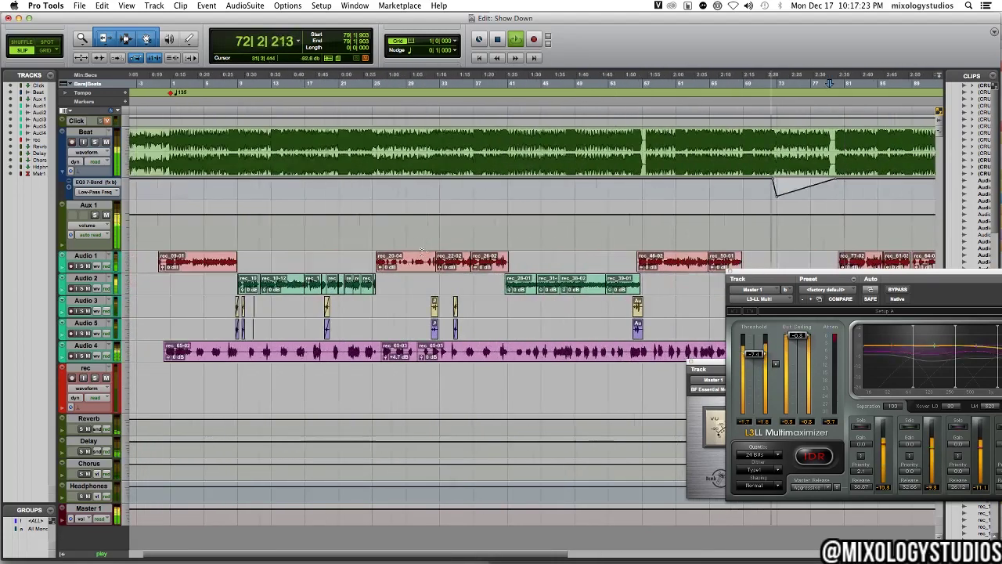
key(space)
- Turn on Grid mode and set the grid to 1/64 note for editing around bars 8 and 9
key(t)
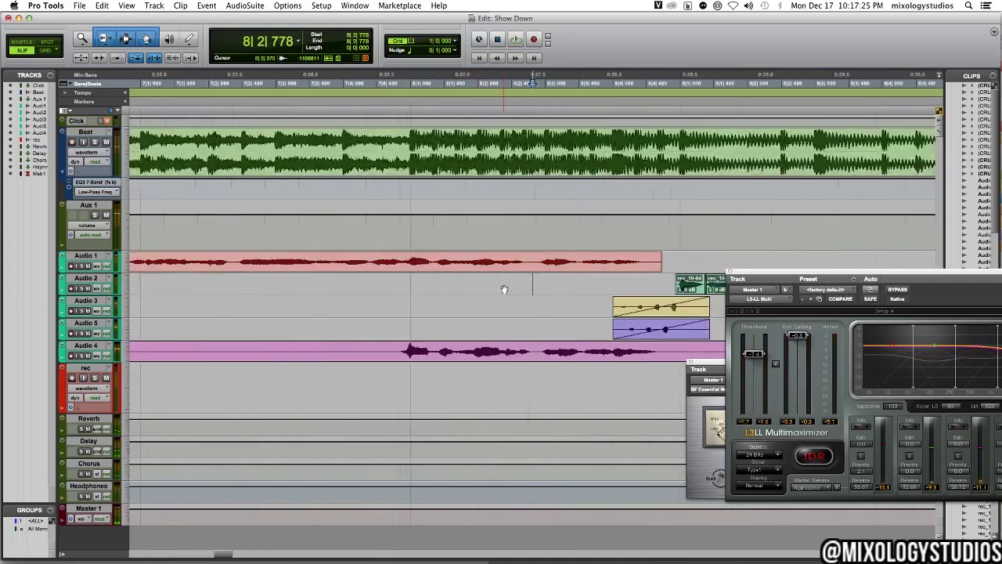
scroll(505, 289, right, 5)
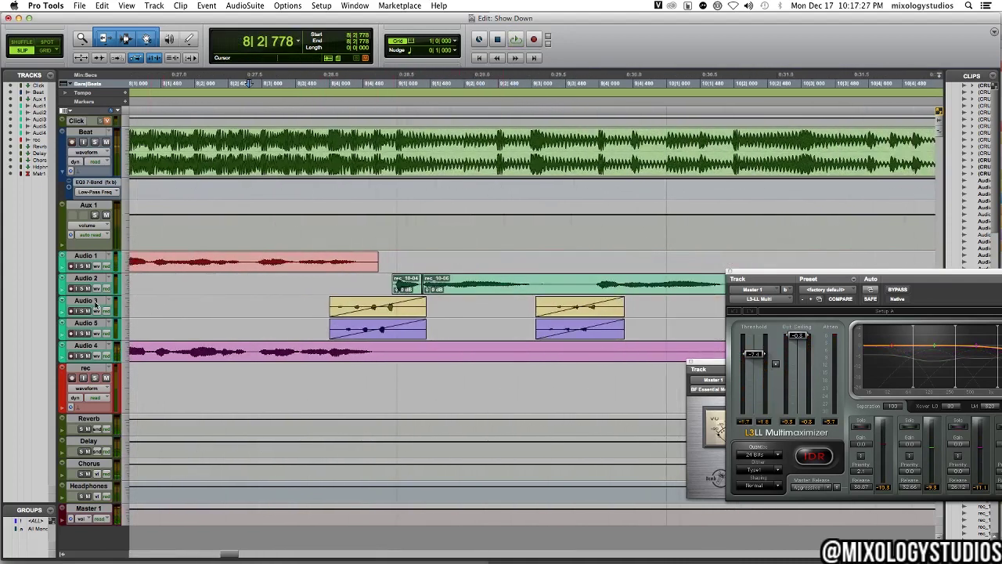
click(306, 306)
click(413, 43)
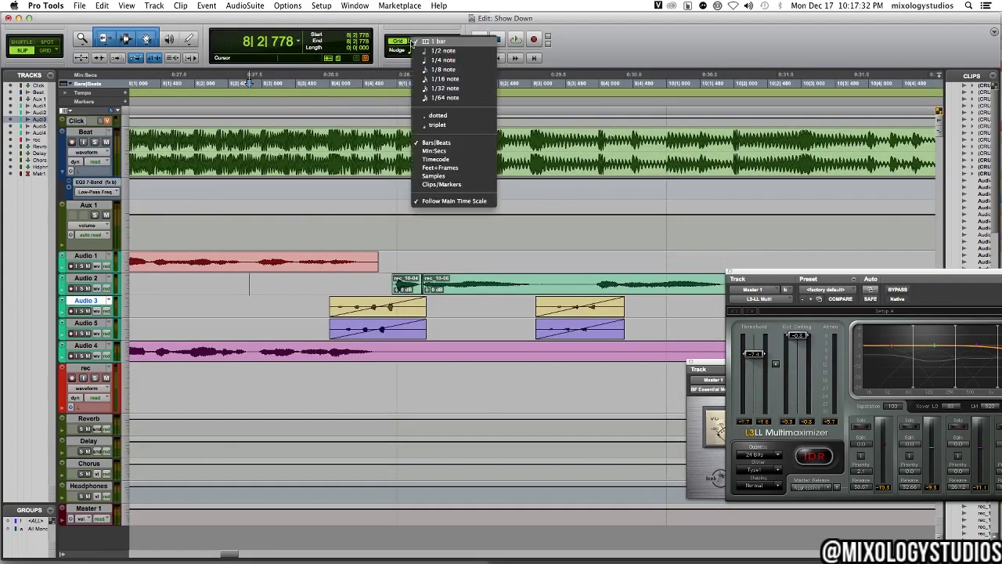
click(443, 97)
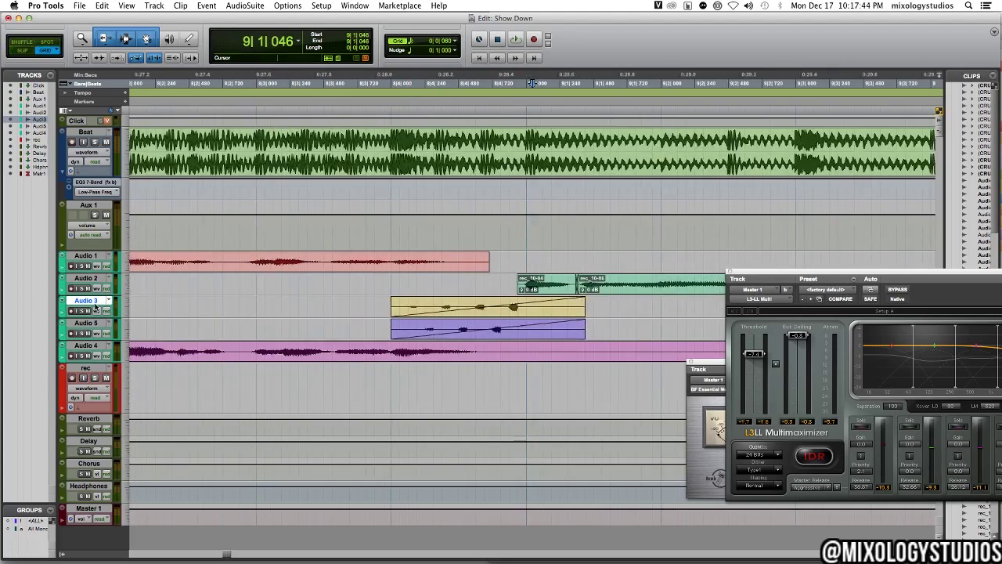
- Create two duplicates of the Audio 2 track with automation, inserts, sends and group assignments, but without active or alternate playlists
key(super+equal)
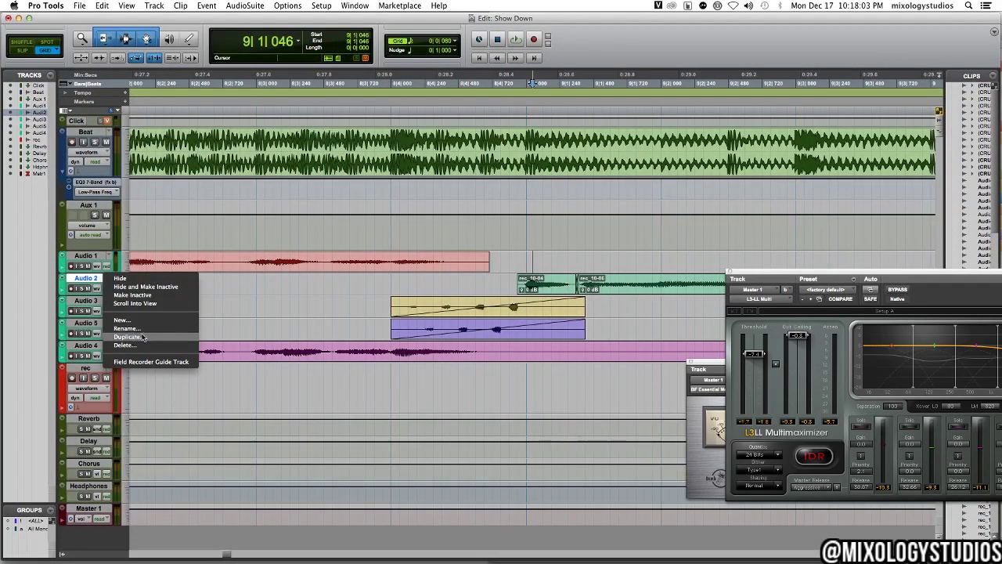
click(129, 334)
click(446, 200)
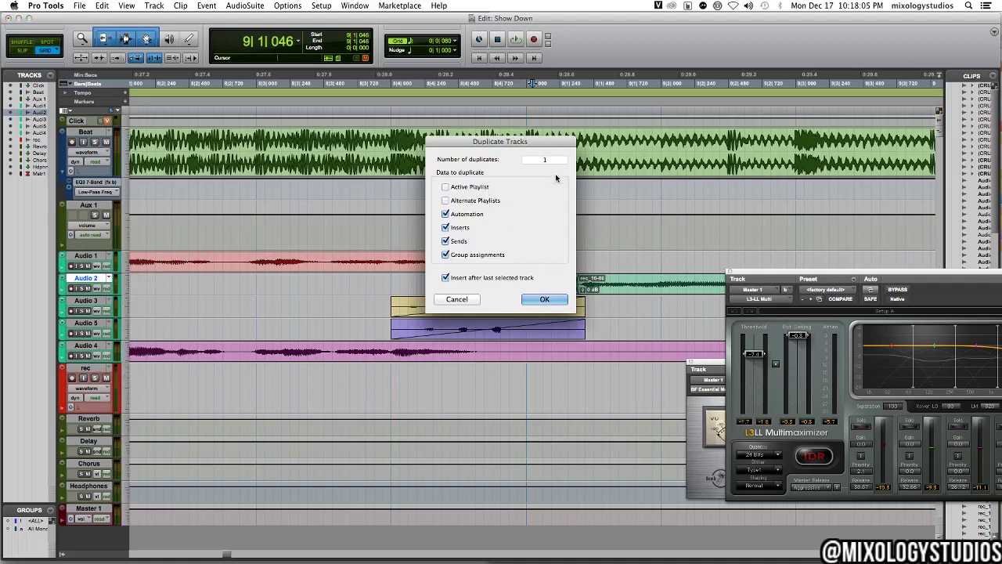
click(550, 161)
text(2)
key(Return)
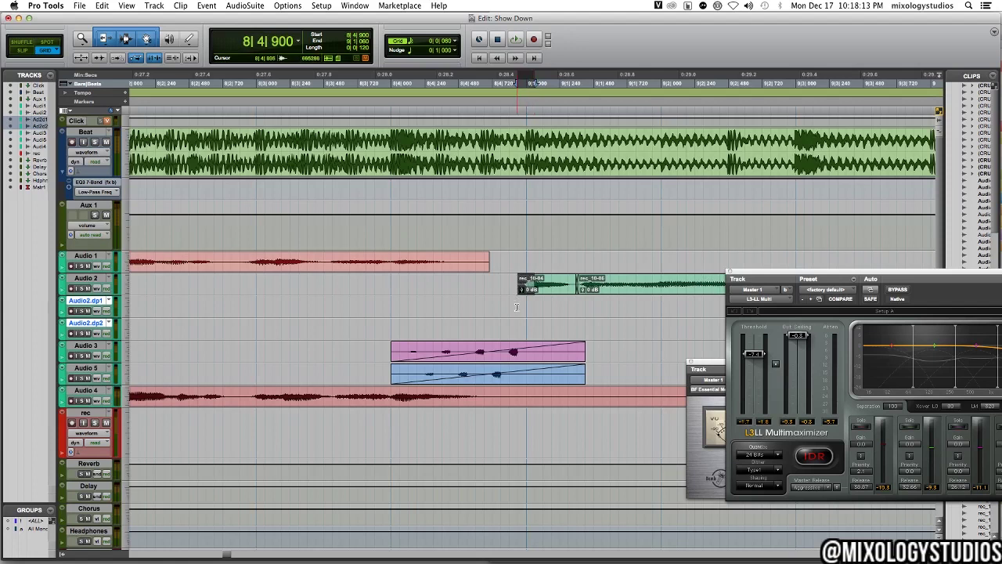
- Paste the 120-tick vocal snippet four times, alternating between Audio2.dp1 and Audio2.dp2, working backwards from 8|4|900 to 8|4|420
click(509, 305)
key(super+v)
click(485, 322)
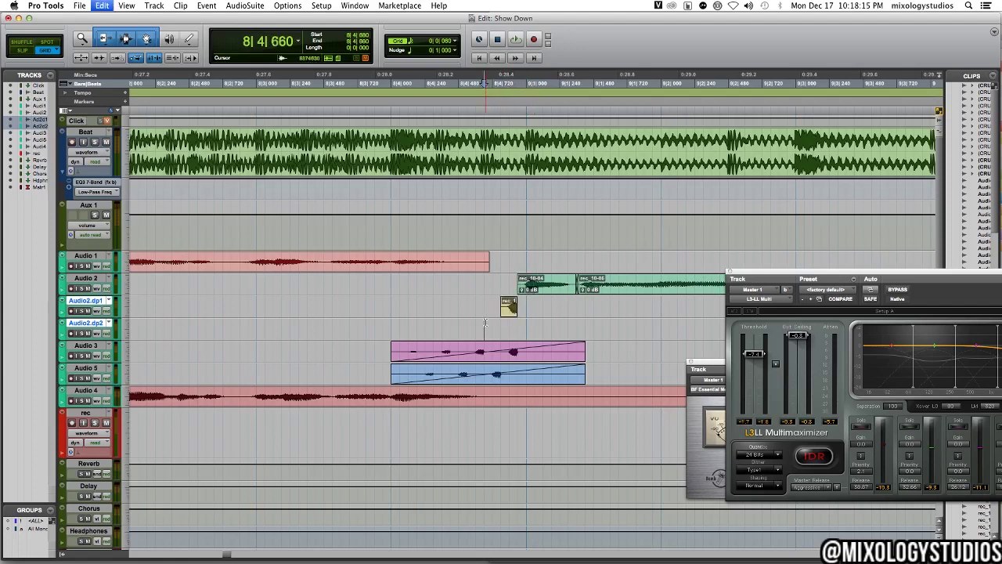
key(super+v)
click(468, 305)
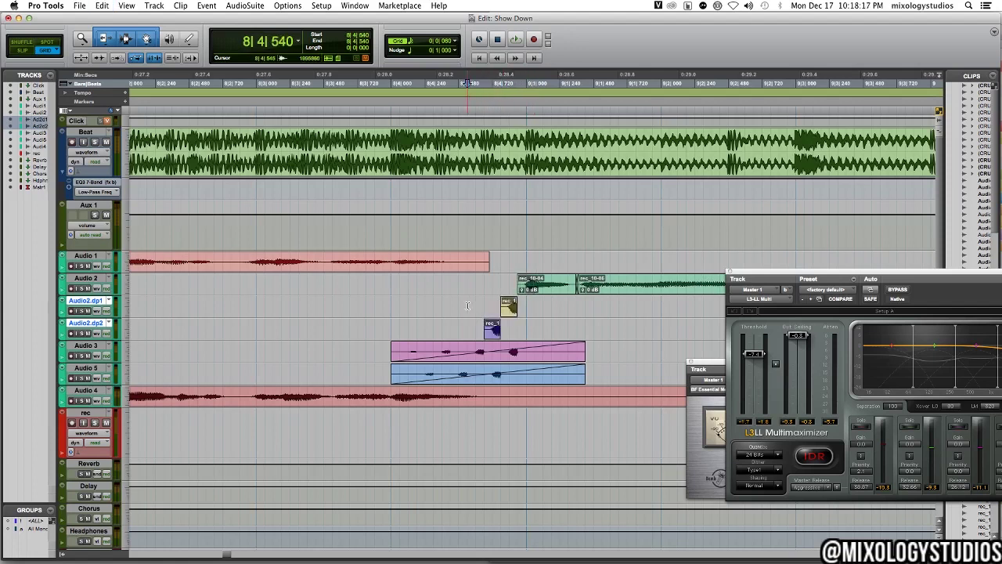
key(super+v)
click(452, 327)
key(super+v)
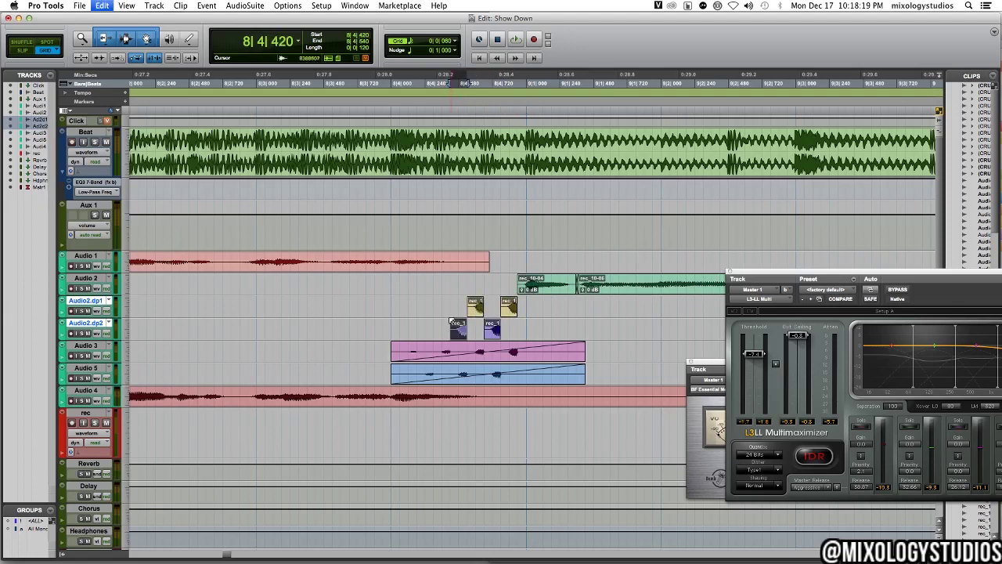
- Paste three more alternating vocal snippets on the duplicate tracks, continuing backwards from 8|4|420 toward 8|4|000
click(434, 306)
key(super+v)
click(420, 324)
key(super+v)
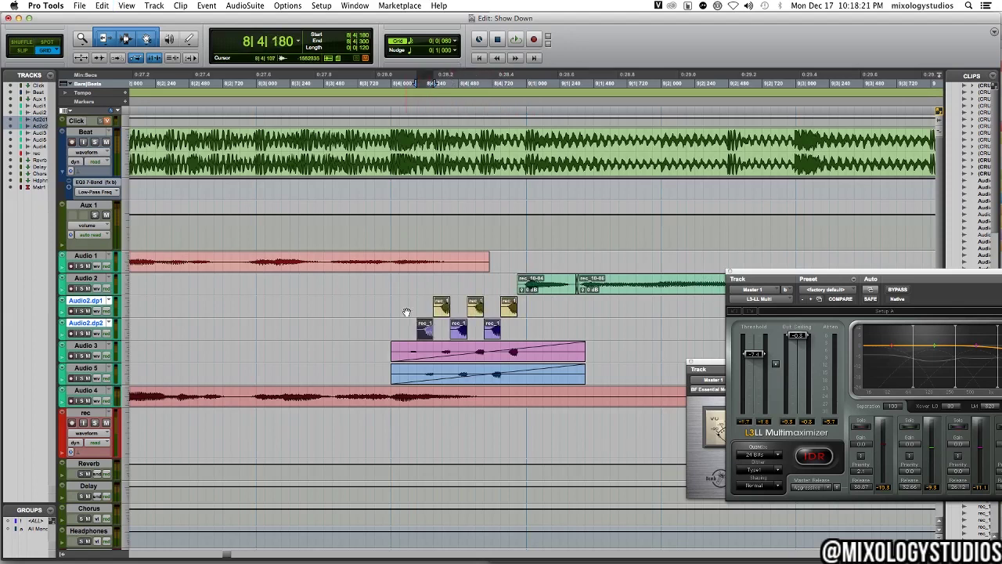
click(402, 302)
key(super+v)
- Consolidate the range from 8|4|000 to 9|1|420 on both duplicate tracks and fade in each clip over its full length
drag(384, 303, 585, 323)
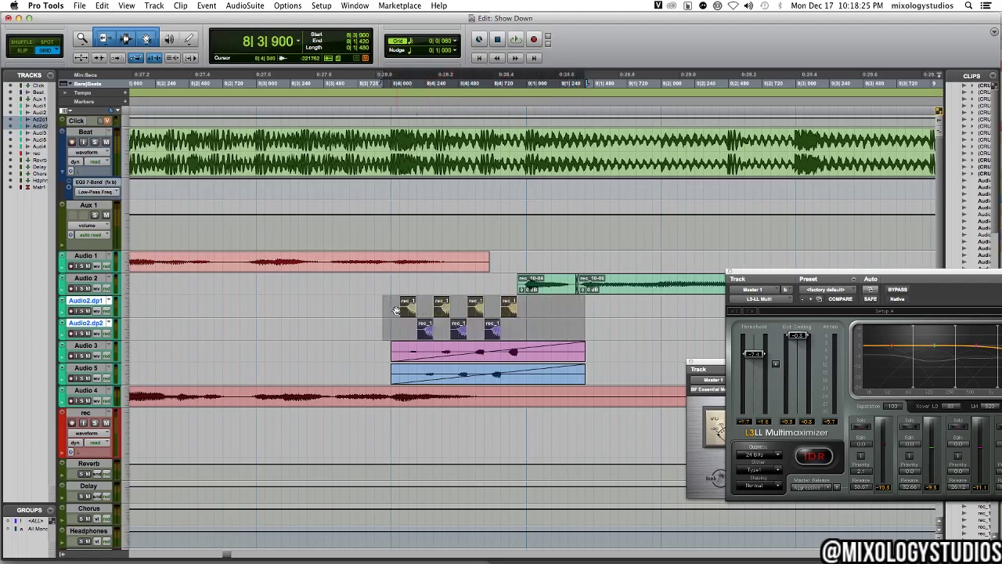
drag(391, 304, 585, 333)
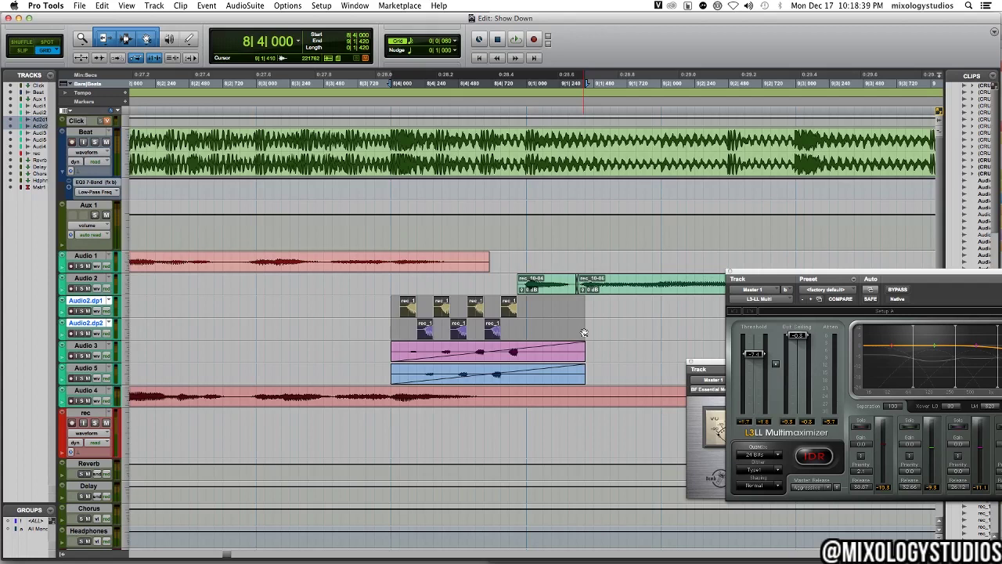
key(alt+shift+3)
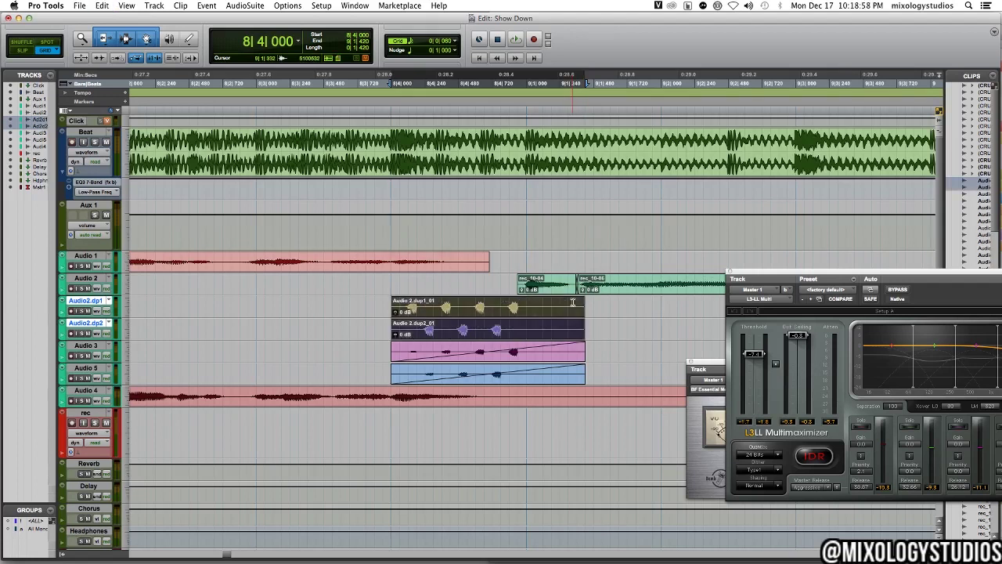
click(477, 311)
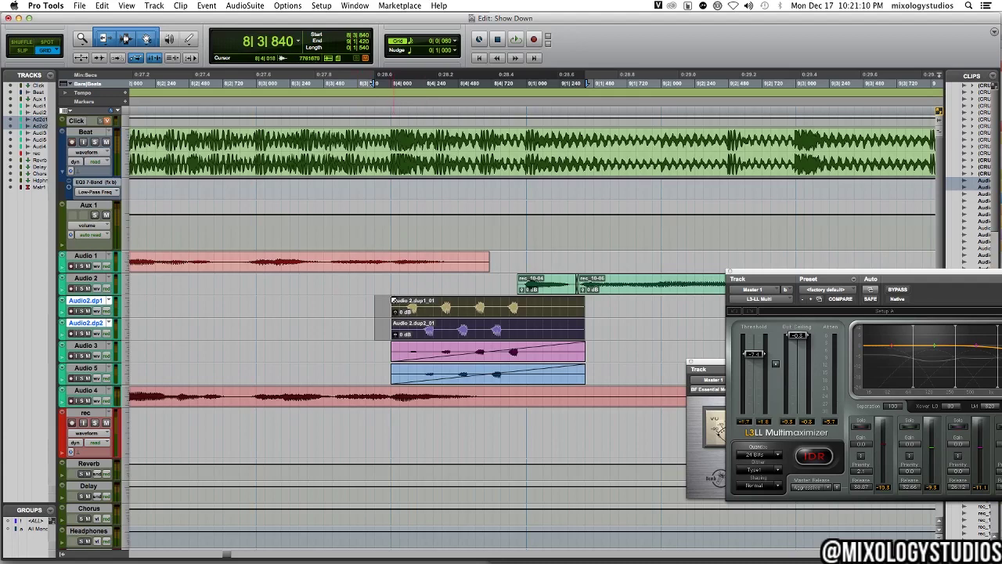
click(393, 300)
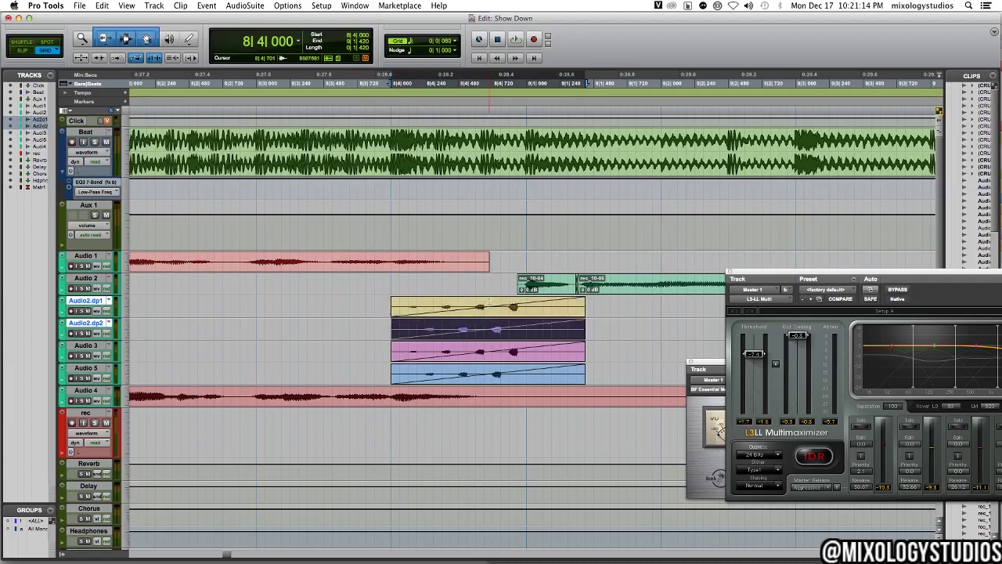
- Pan the Audio2.dp1 track to the left in the mixer
key(super+equal)
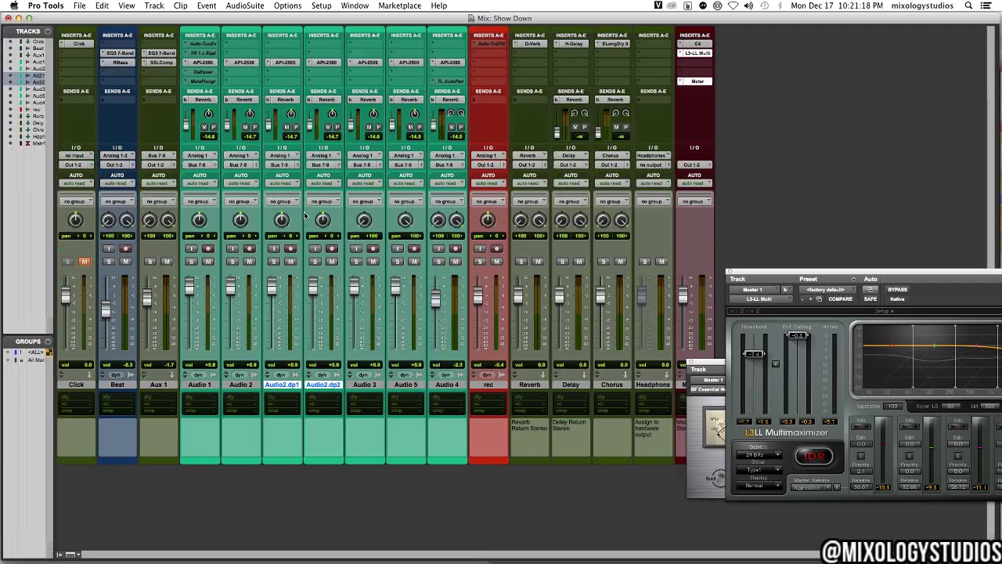
drag(284, 222, 283, 235)
key(super+equal)
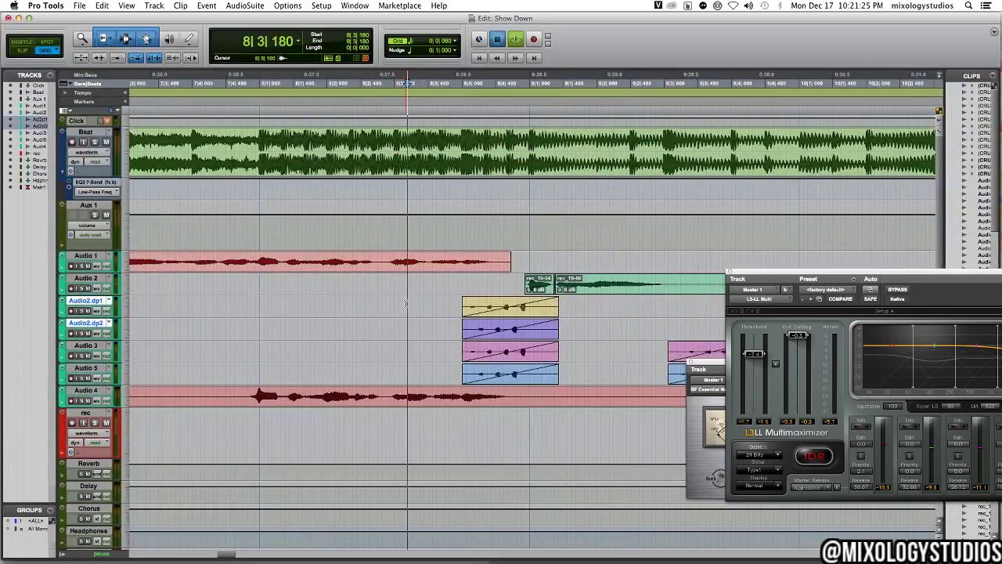
- Play back the new panned vocal stutter in the mix, starting from 8|3|180
key(space)
key(super+bracketleft)
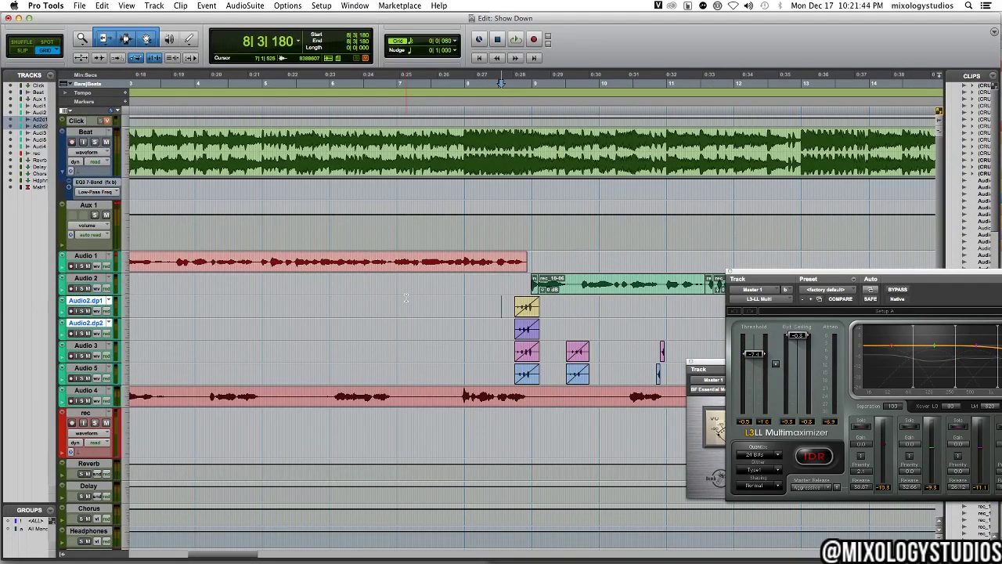
key(space)
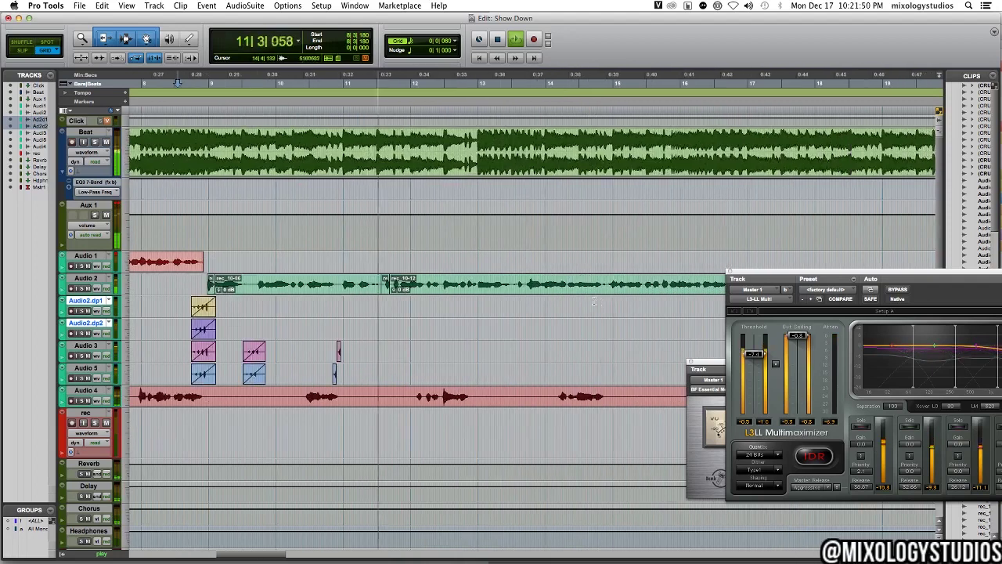
key(space)
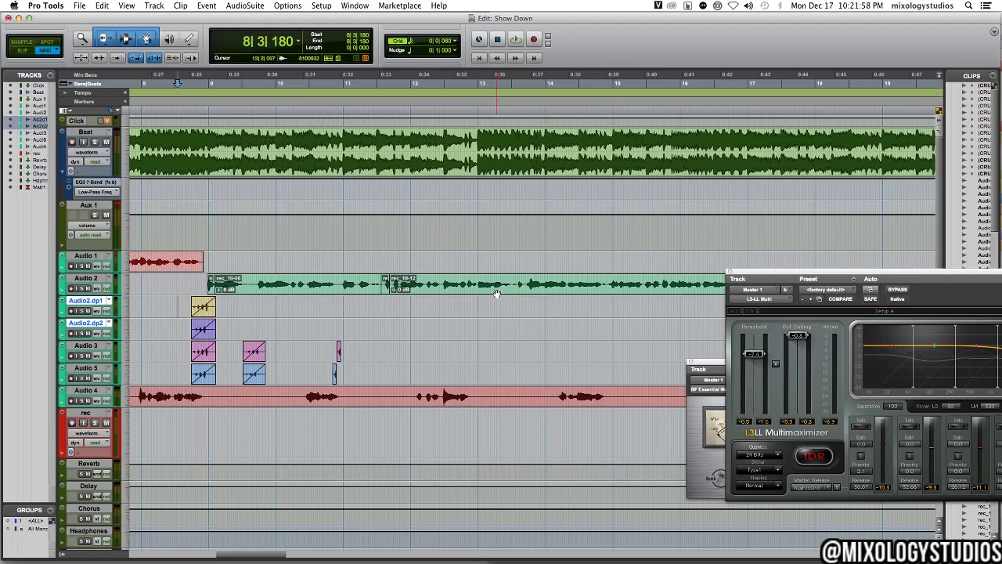
- Audition the existing effect clips on Audio 3 and Audio 5 around bars 32, 34 and 56
scroll(496, 294, down, 2)
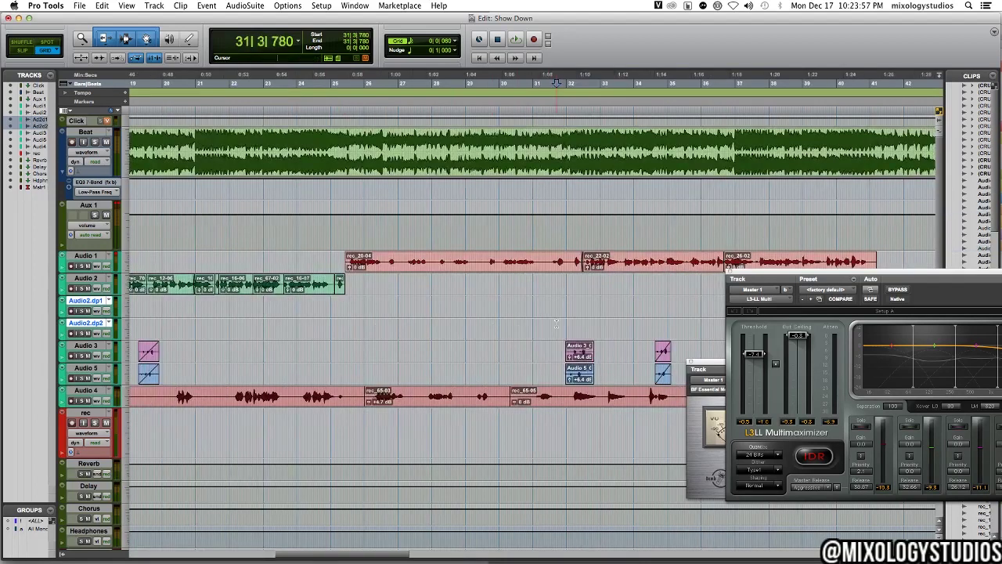
key(space)
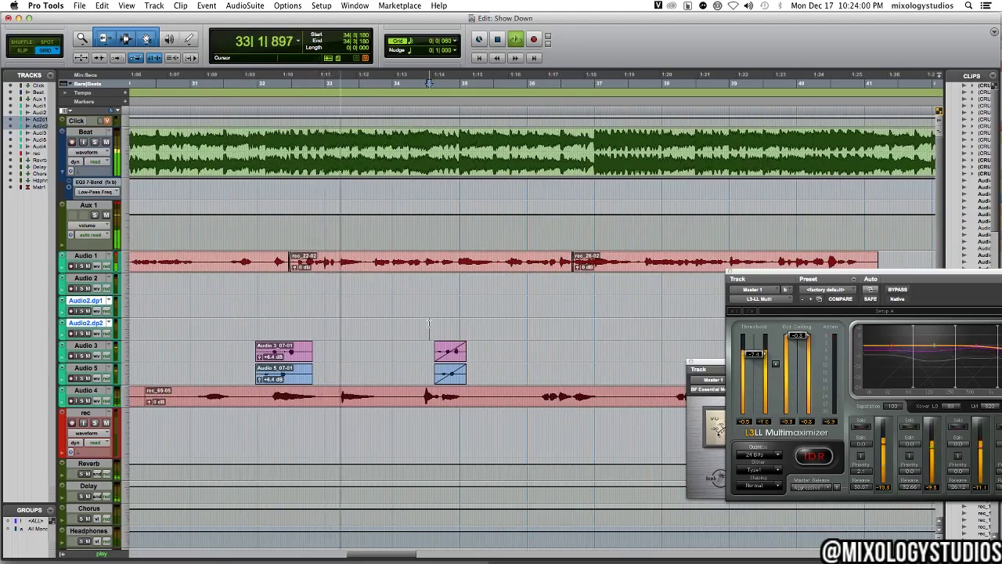
key(super+bracketleft)
key(super+bracketleft)
scroll(502, 321, down, 1)
scroll(502, 321, right, 6)
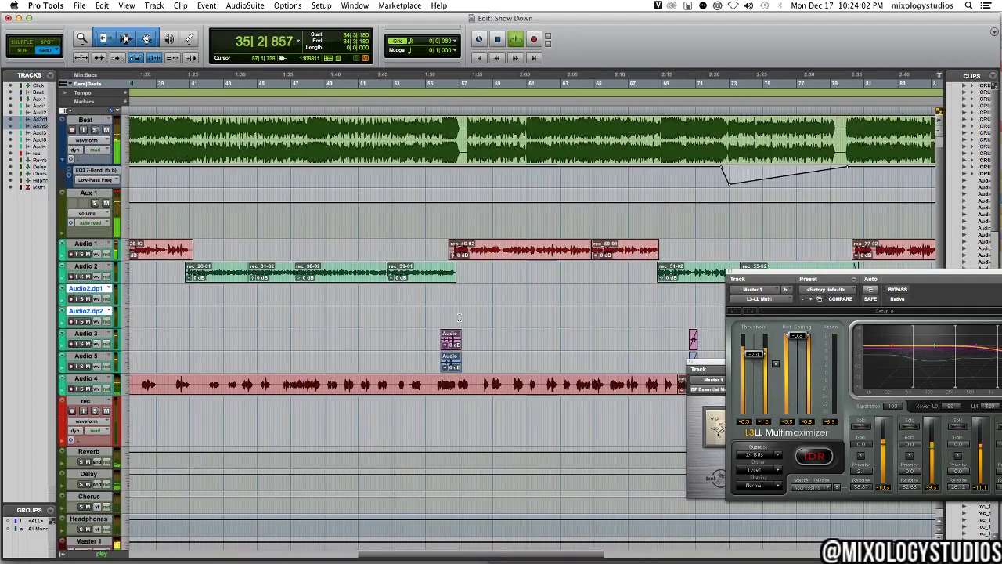
click(435, 314)
scroll(479, 313, right, 5)
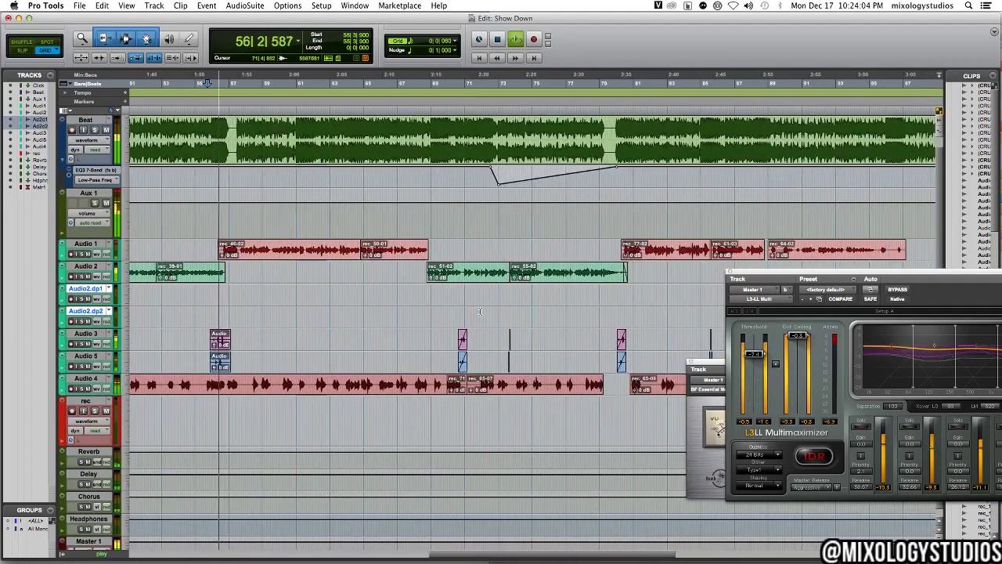
key(space)
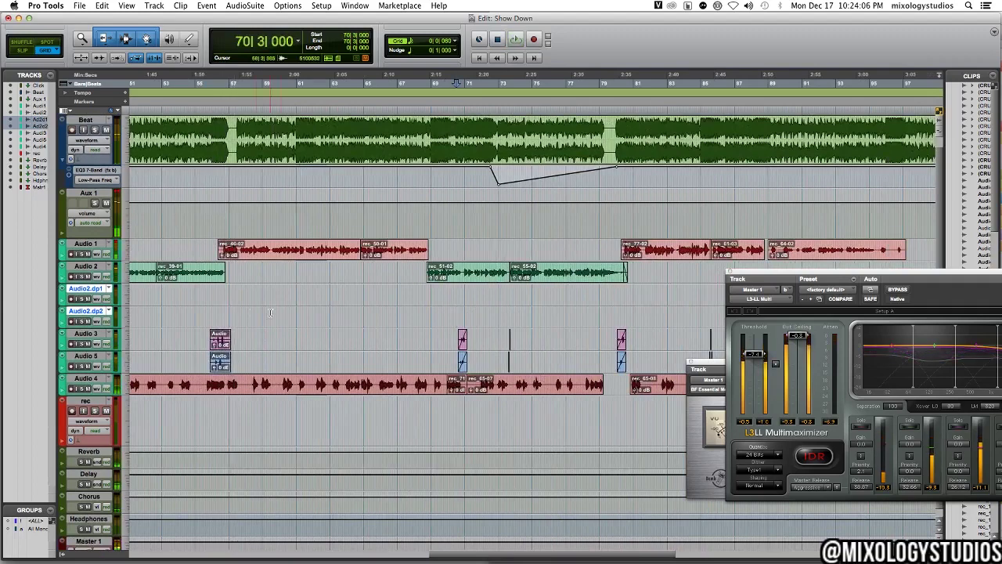
- Play back the faded effect clips on Audio 3 and Audio 5 near bar 71, starting from 70|3|120
key(super+bracketright)
key(super+bracketright)
key(super+bracketright)
key(super+bracketright)
drag(530, 310, 650, 370)
key(super+bracketleft)
key(super+bracketleft)
key(super+bracketleft)
key(space)
key(super+bracketright)
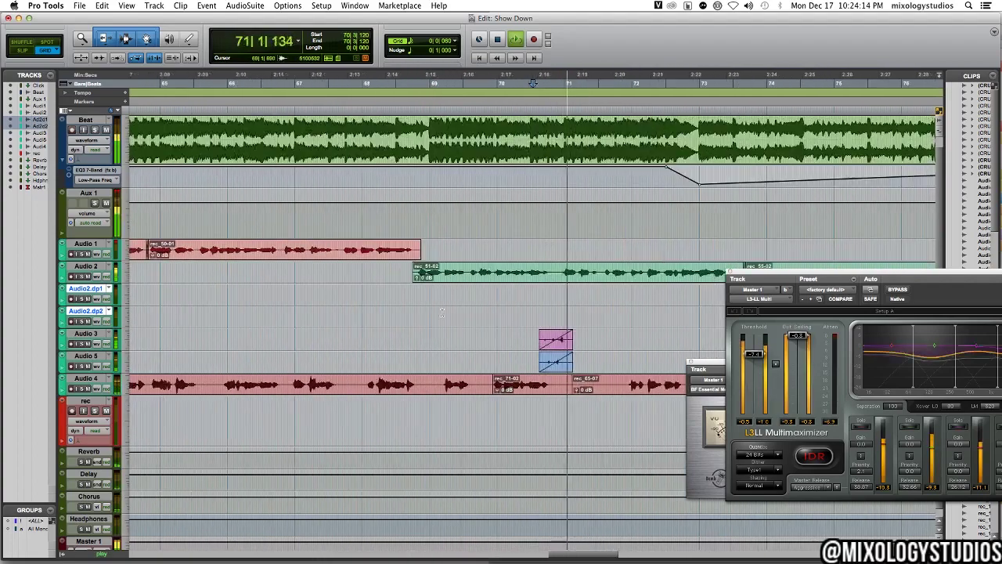
- Audition the effect clips on Audio 3 and Audio 5 near bars 73 and 80, starting from 73|2|600 and 79|3|300
key(super+bracketleft)
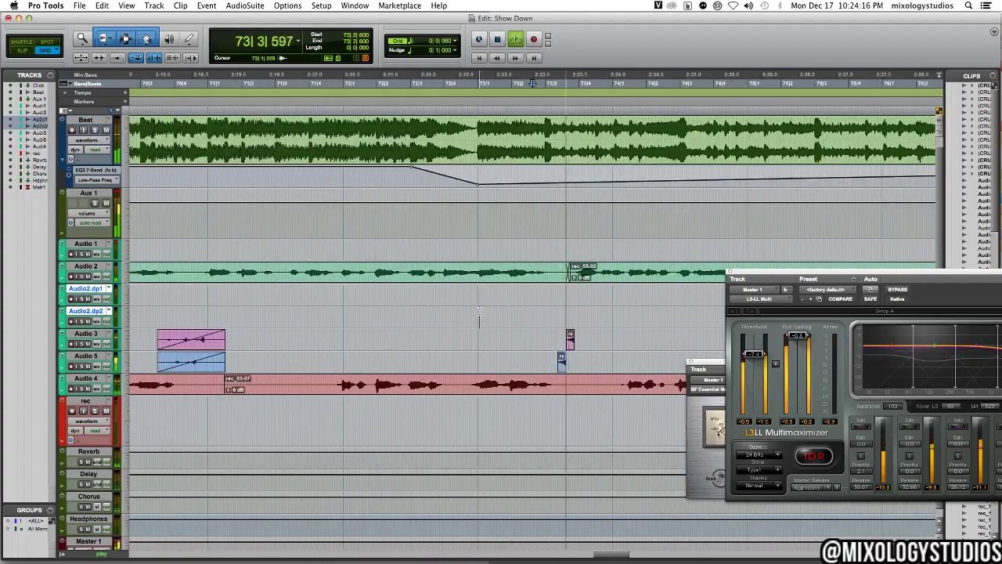
key(space)
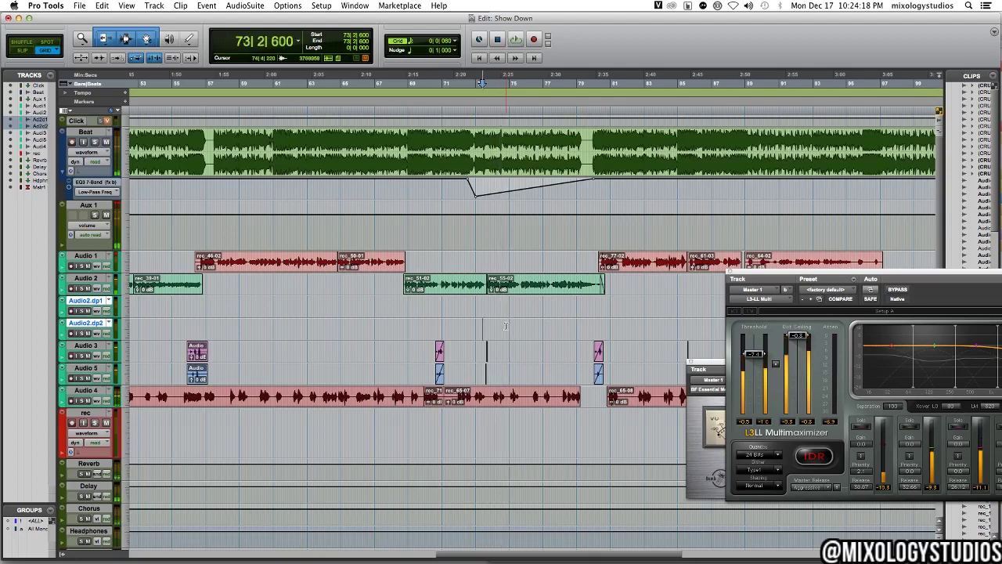
click(568, 327)
key(super+bracketright)
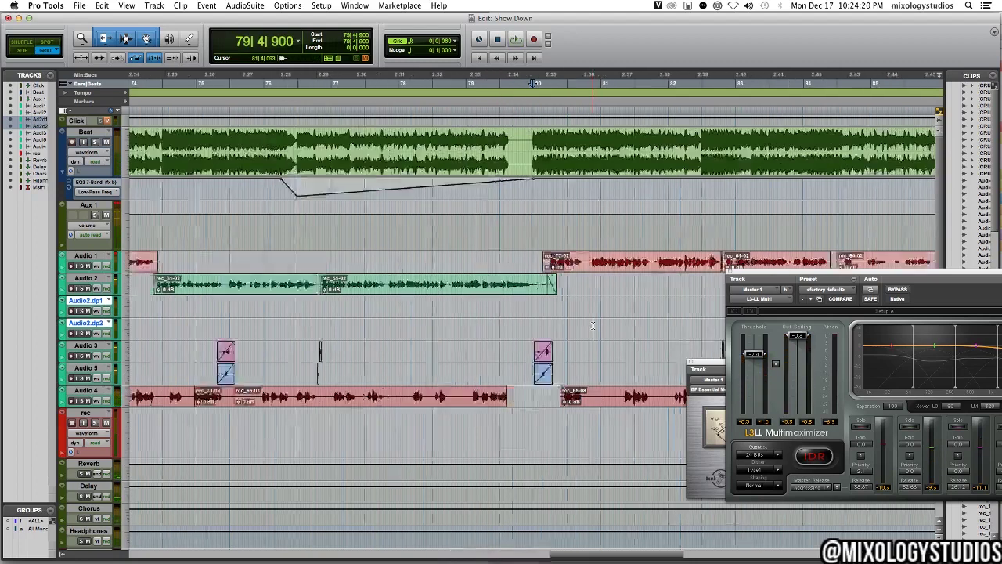
key(super+bracketright)
key(super+bracketright)
key(space)
key(super+bracketleft)
key(super+bracketleft)
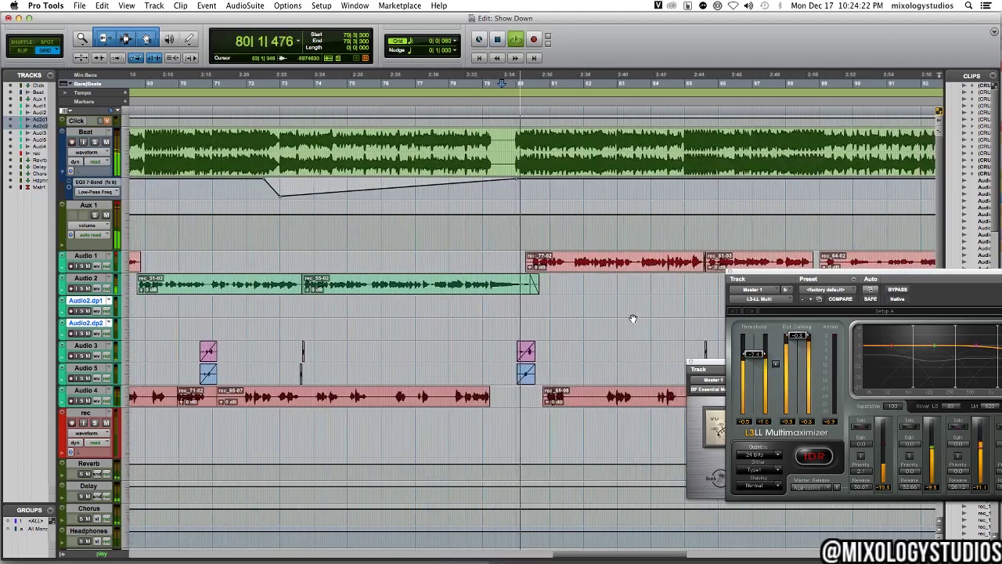
- Play back the short effect clips on Audio 3 and Audio 5 near bar 85, starting from 85|2|600
key(super+bracketleft)
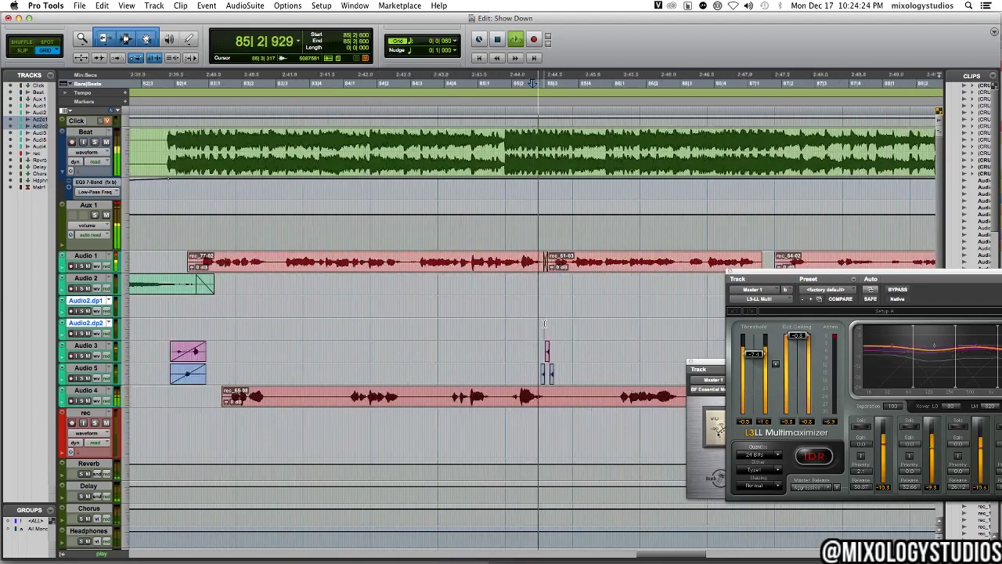
key(super+bracketleft)
key(super+bracketleft)
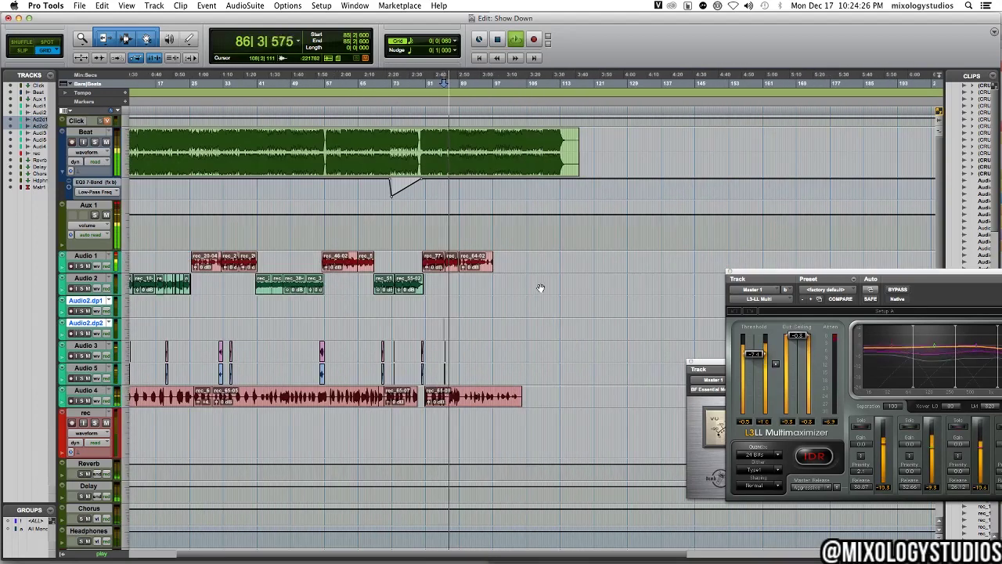
key(super+bracketleft)
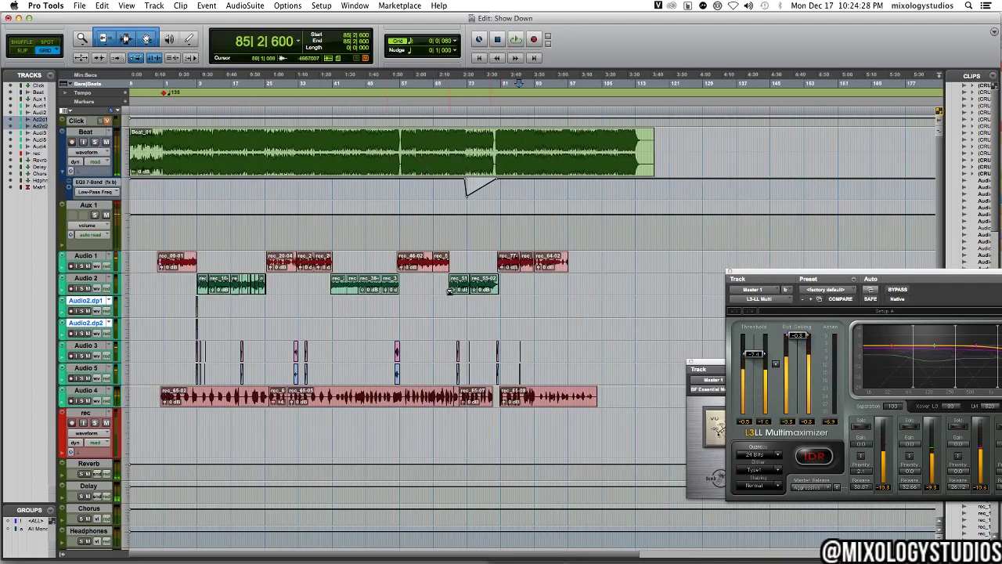
key(space)
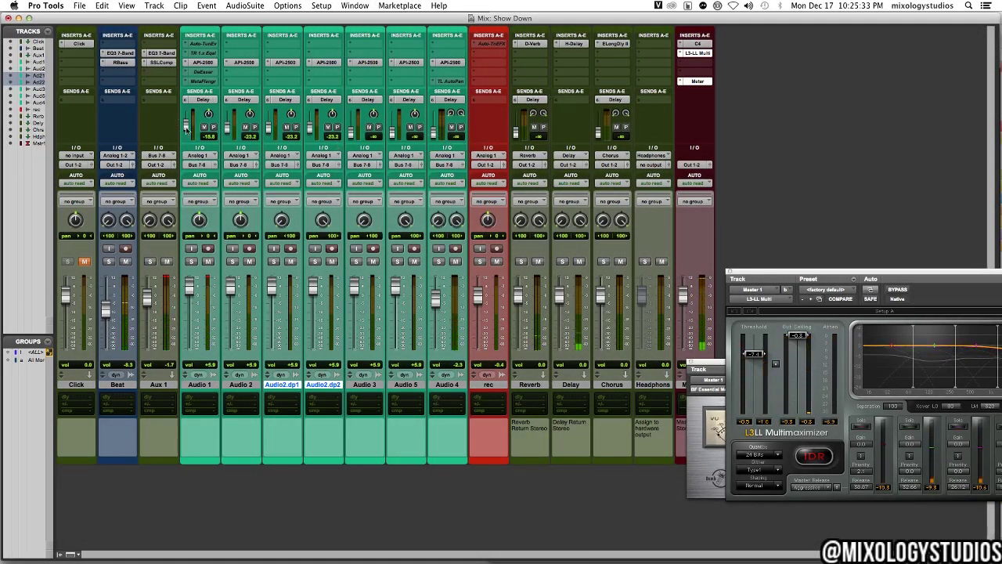
- Open the H-Delay plug-in on the Delay return track and try out its right-channel phase switch
click(572, 43)
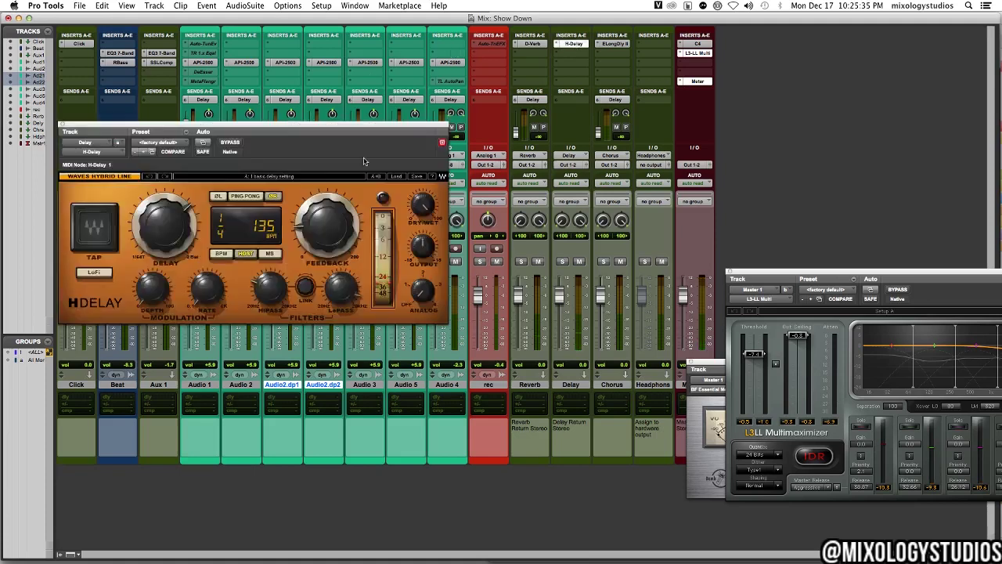
click(273, 195)
drag(64, 128, 236, 166)
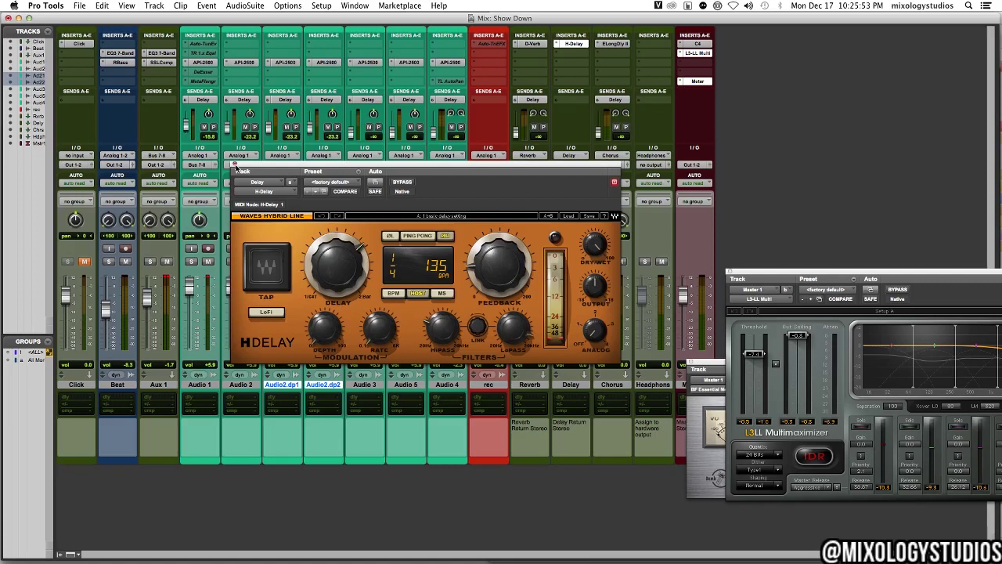
click(444, 236)
click(444, 236)
click(445, 236)
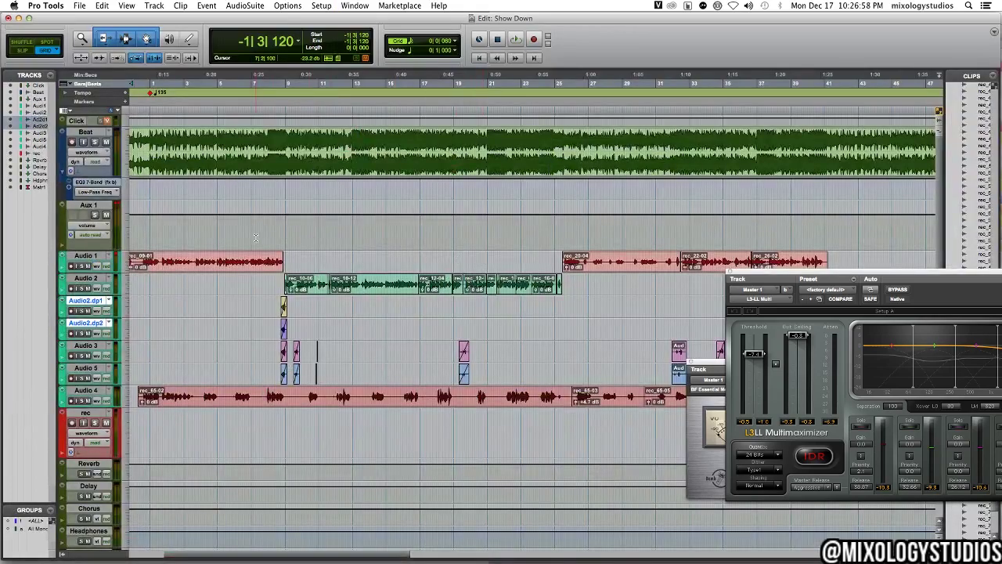
- Play back the vocals with the Beat track muted, starting from 6|4|720
click(256, 237)
key(space)
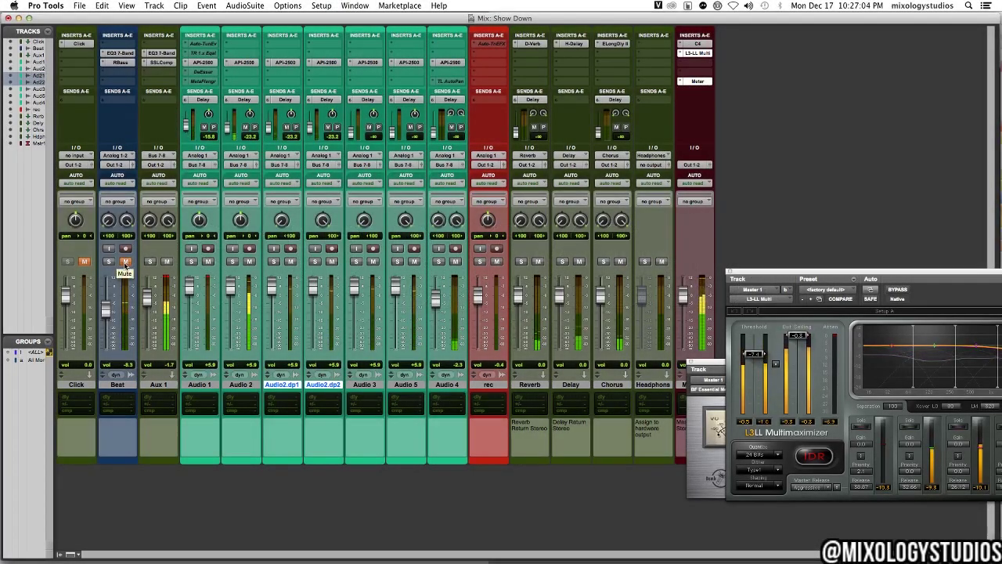
- Inspect the Extra Long Delay II settings on the Chorus track, show the Chorus send levels in the mixer, and close the plug-in
click(612, 43)
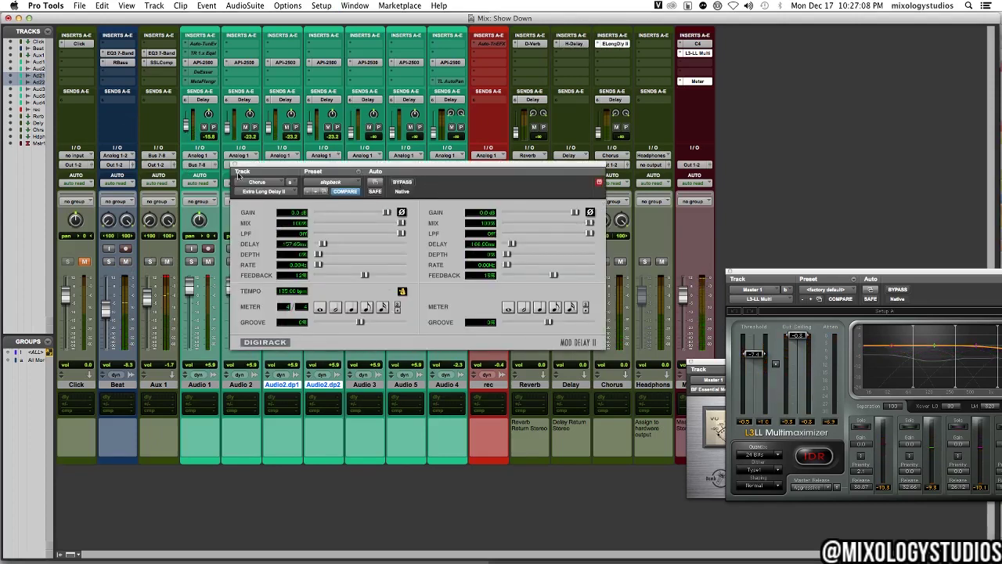
super+click(234, 101)
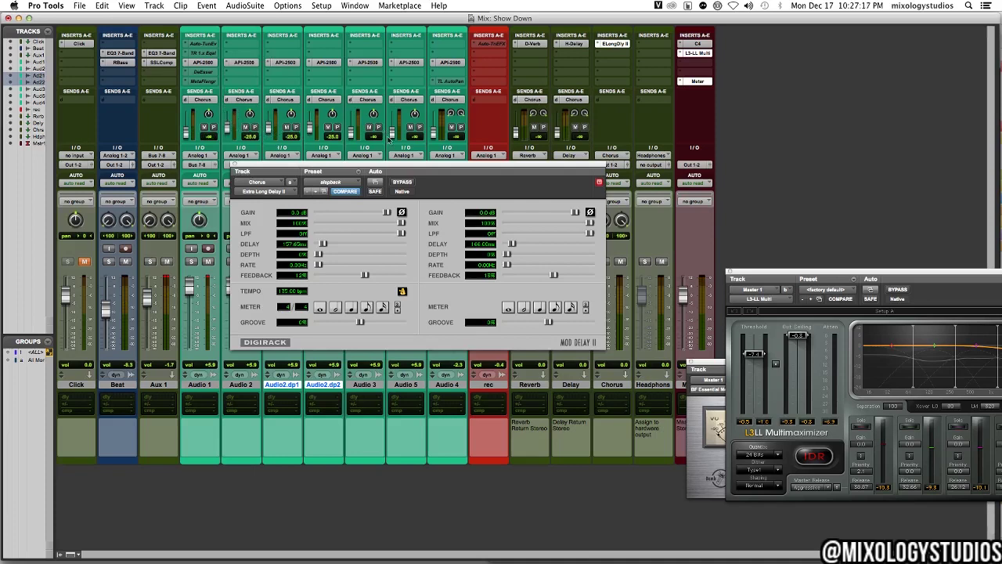
click(234, 166)
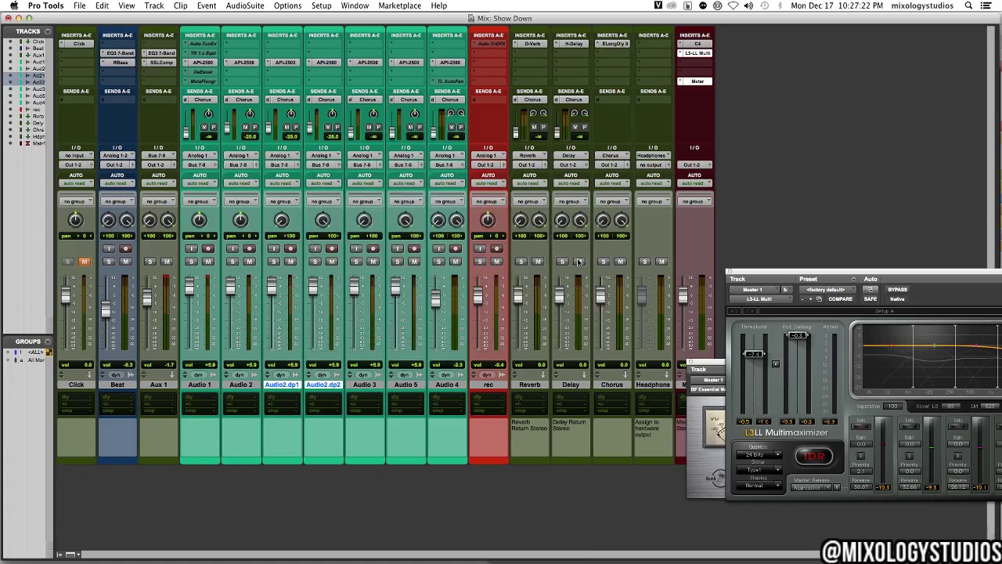
- Play back the vocals from 6|4|720 with the Beat, Reverb and Delay tracks muted and check the levels in the mixer
key(super+equal)
key(space)
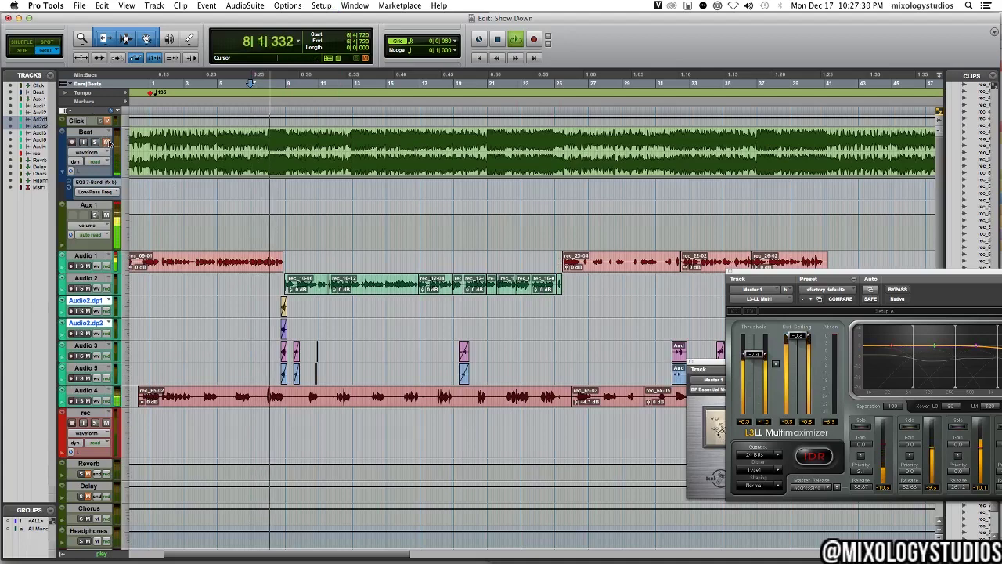
key(super+equal)
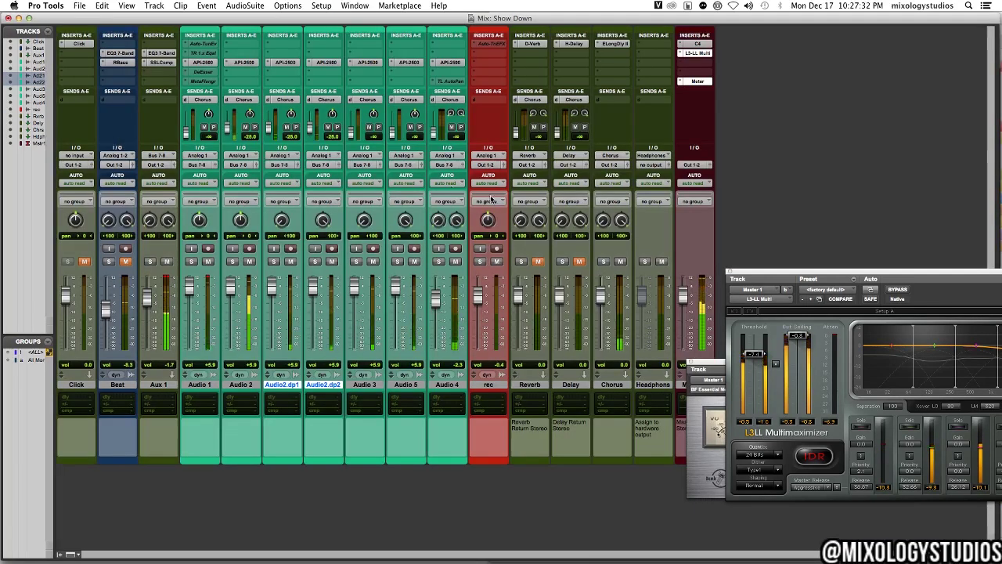
- Toggle the mutes on Audio2.dp2 and Audio 3 on and back off
click(332, 261)
click(373, 260)
click(332, 261)
click(373, 261)
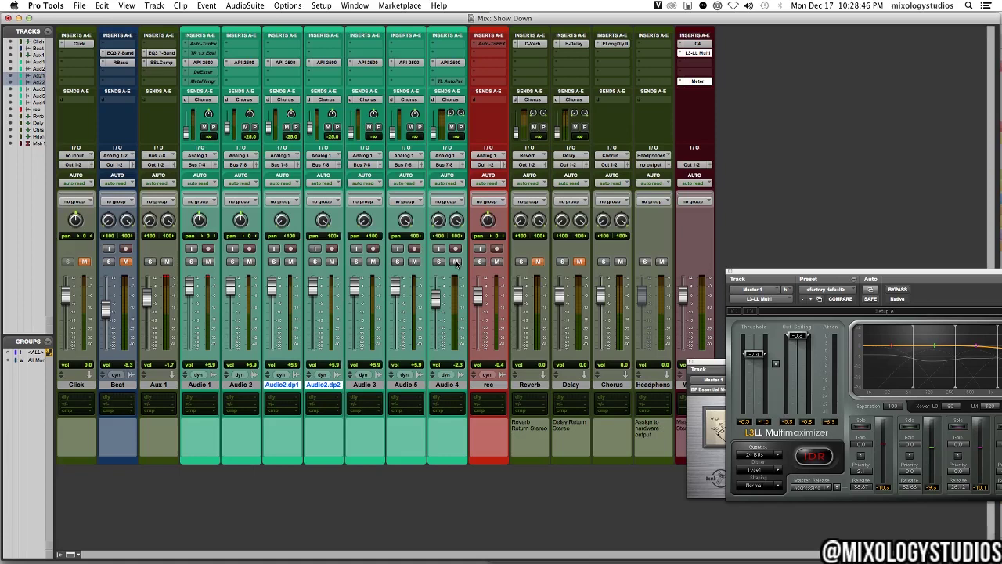
- Play back the full mix with the beat from 0|3|120, showing the whole song timeline, and stop playback
key(super+equal)
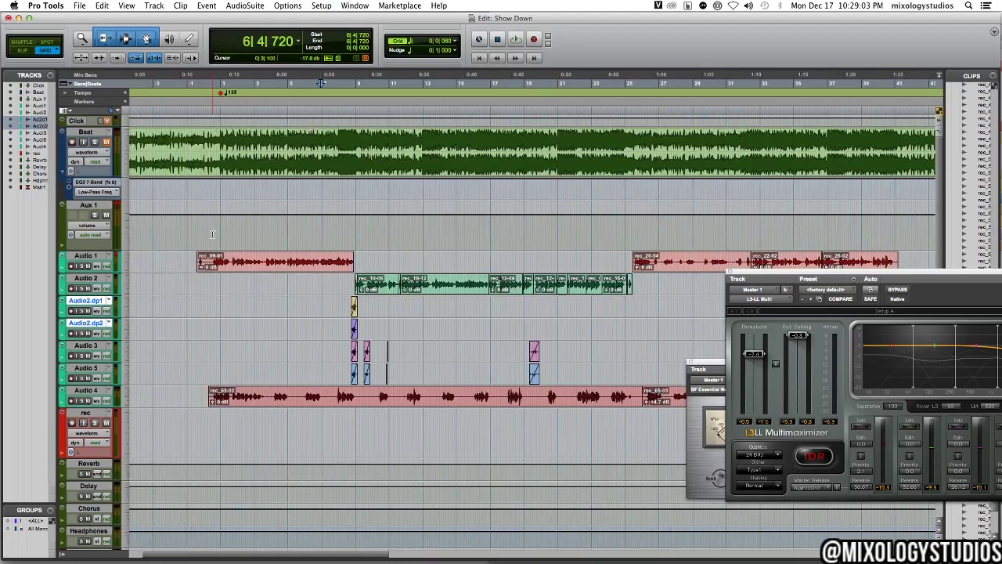
click(212, 234)
key(space)
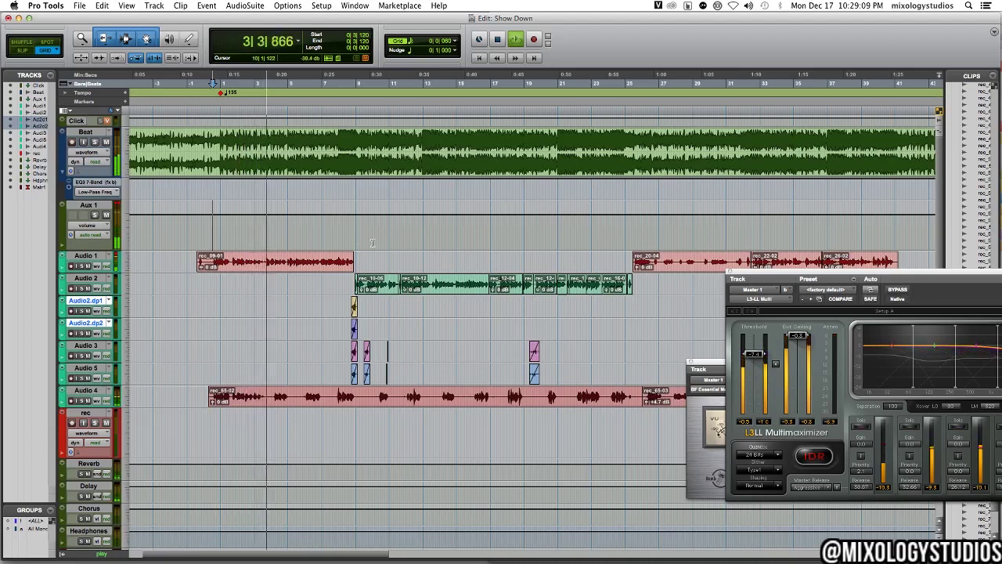
key(super+bracketleft)
key(super+bracketleft)
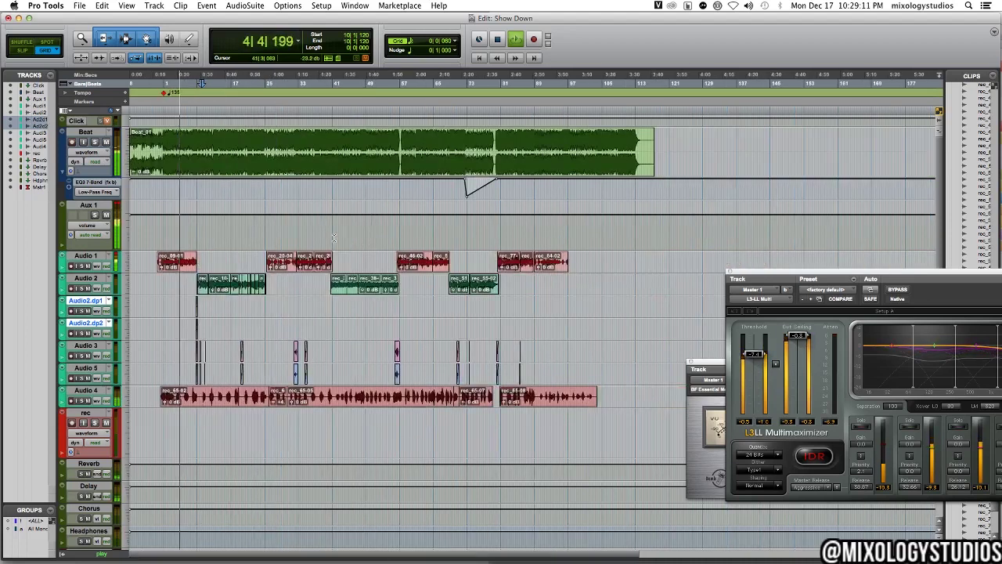
key(space)
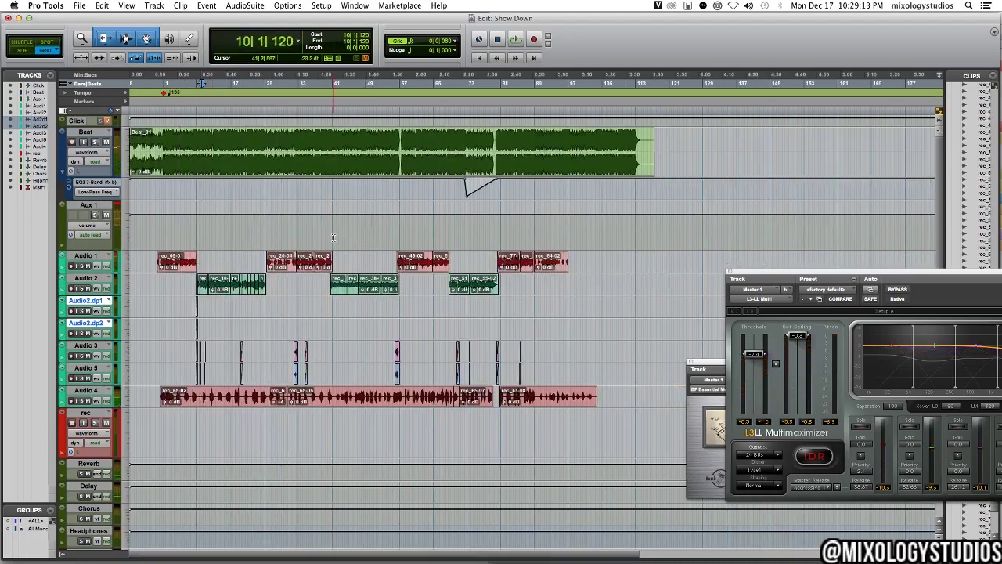